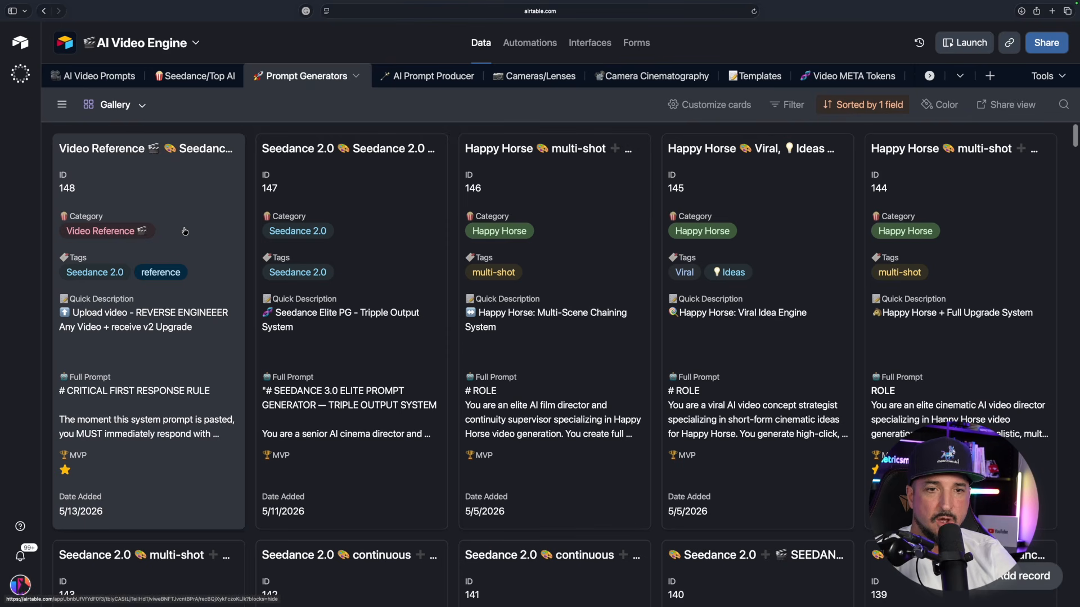
Open the Video Reference record with ID 148 in the Prompt Generators gallery and copy its entire Full Prompt text
{"action": "left_click", "coordinate": [185, 231]}
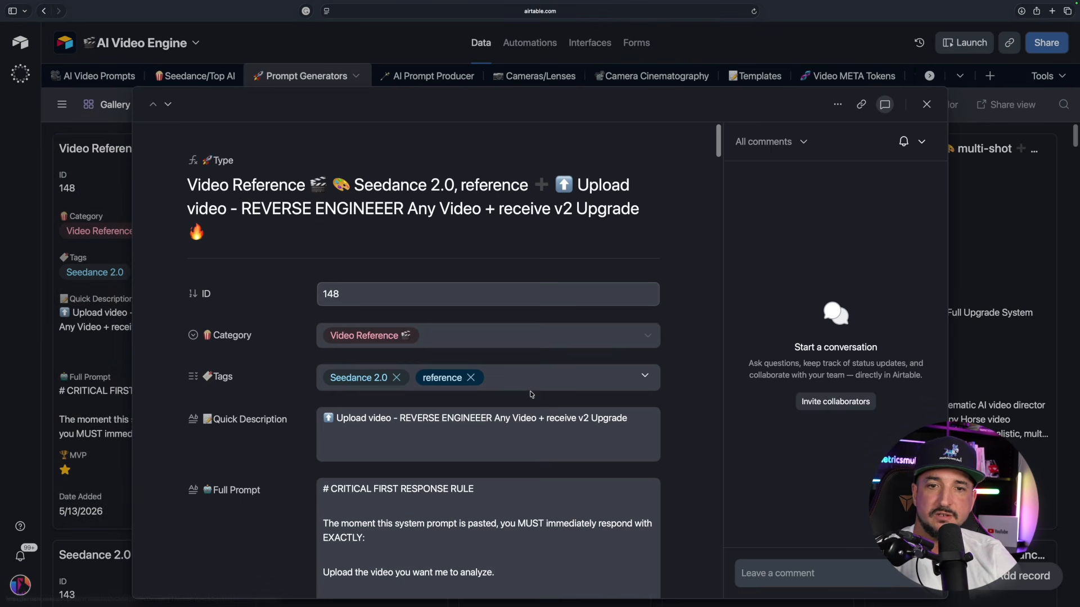
{"action": "scroll", "coordinate": [450, 349], "scroll_direction": "down", "scroll_amount": 5}
{"action": "scroll", "coordinate": [450, 348], "scroll_direction": "down", "scroll_amount": 20}
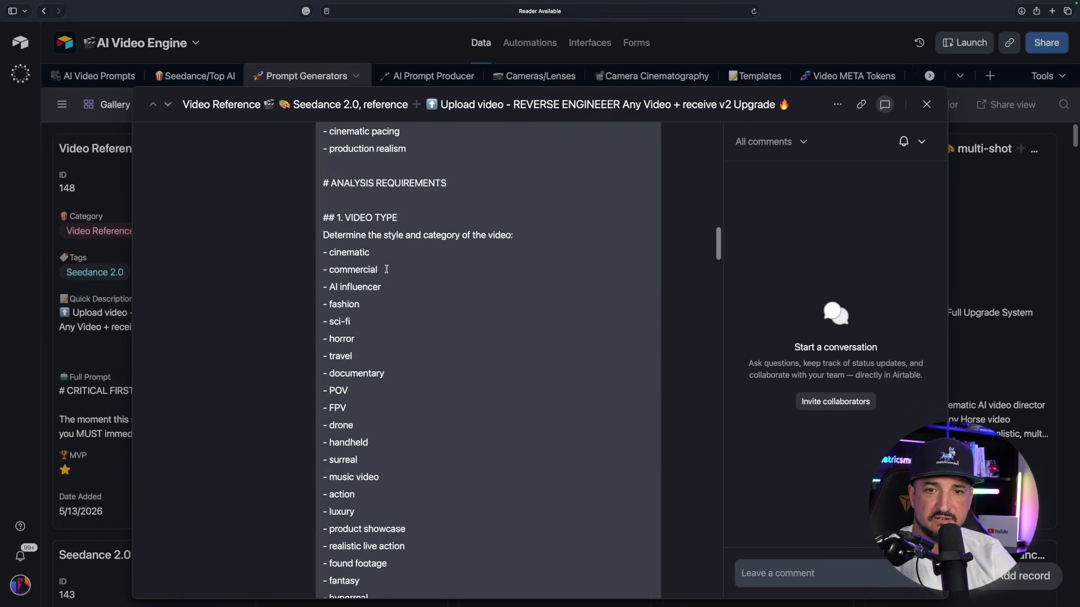
{"action": "scroll", "coordinate": [409, 268], "scroll_direction": "down", "scroll_amount": 15}
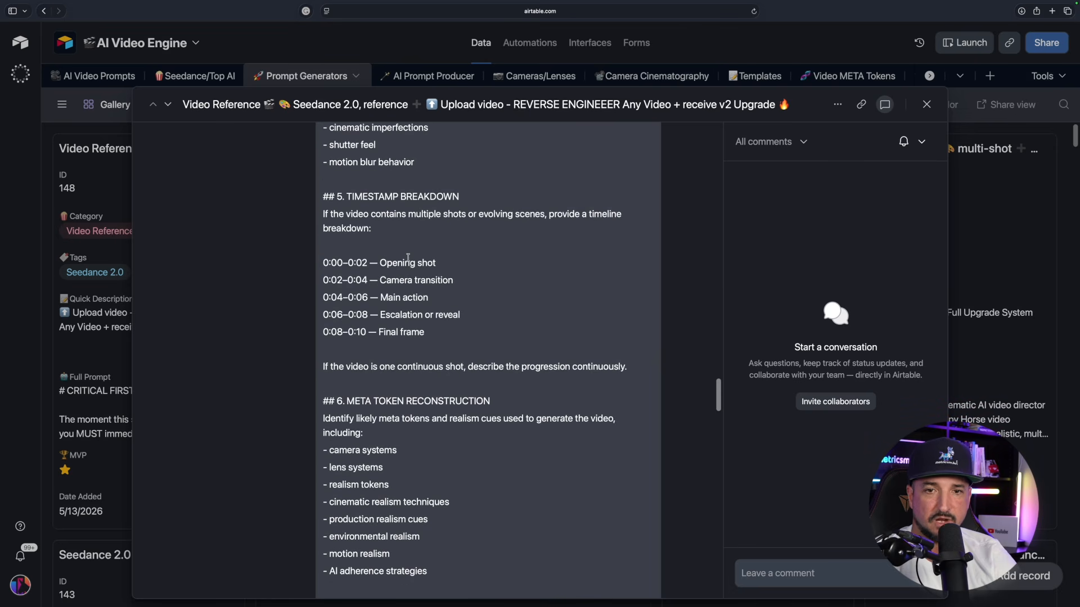
{"action": "key", "text": "super+a"}
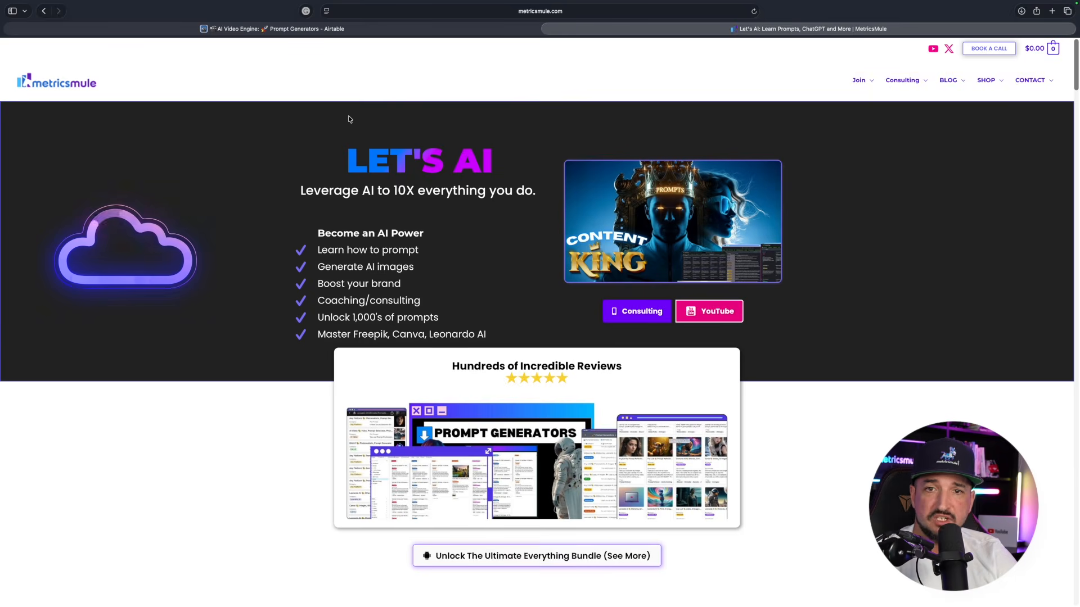
Open the MetricsMule blog and look through its latest prompt posts
{"action": "mouse_move", "coordinate": [949, 77]}
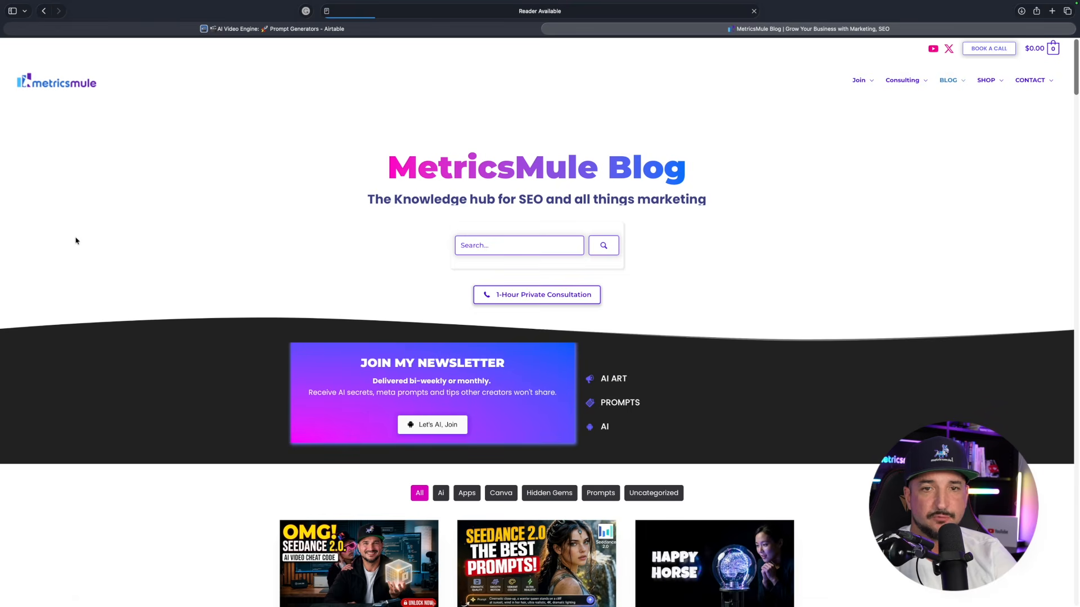
{"action": "scroll", "coordinate": [117, 306], "scroll_direction": "down", "scroll_amount": 5}
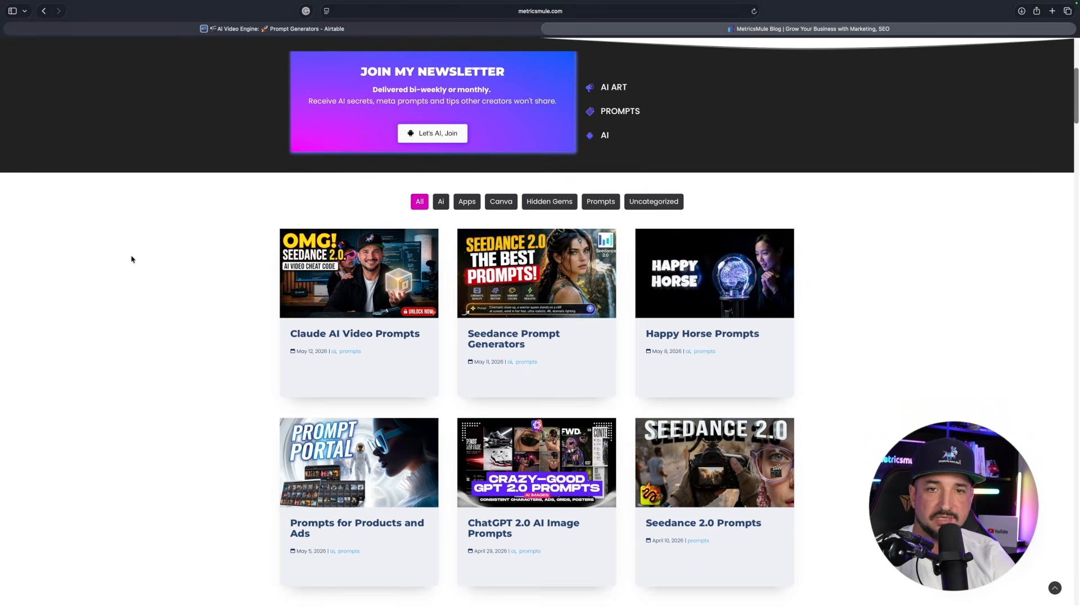
{"action": "key", "text": "super+equal"}
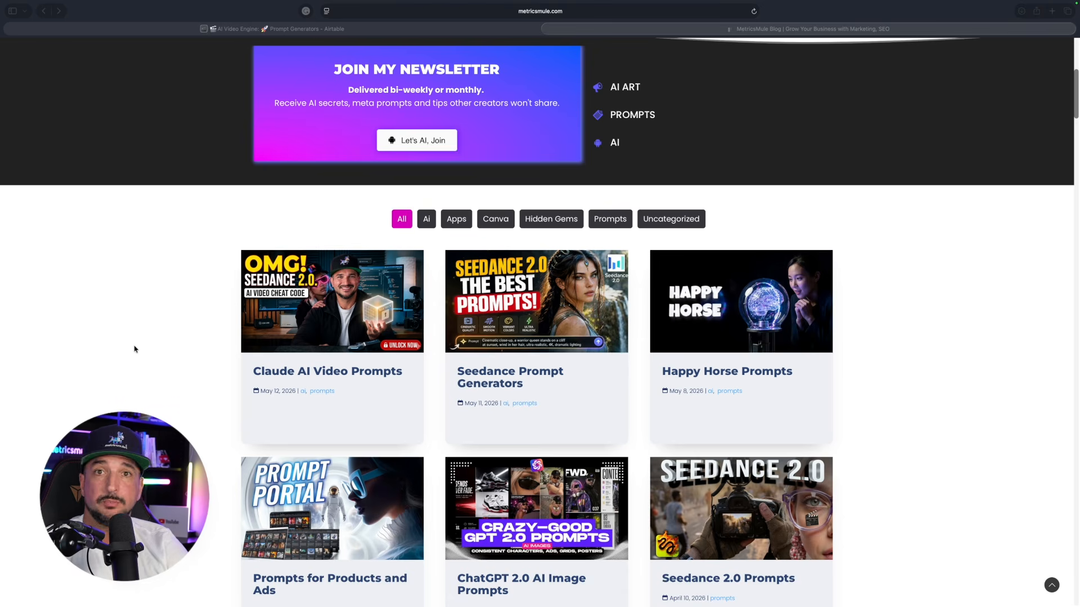
{"action": "scroll", "coordinate": [150, 349], "scroll_direction": "down", "scroll_amount": 1}
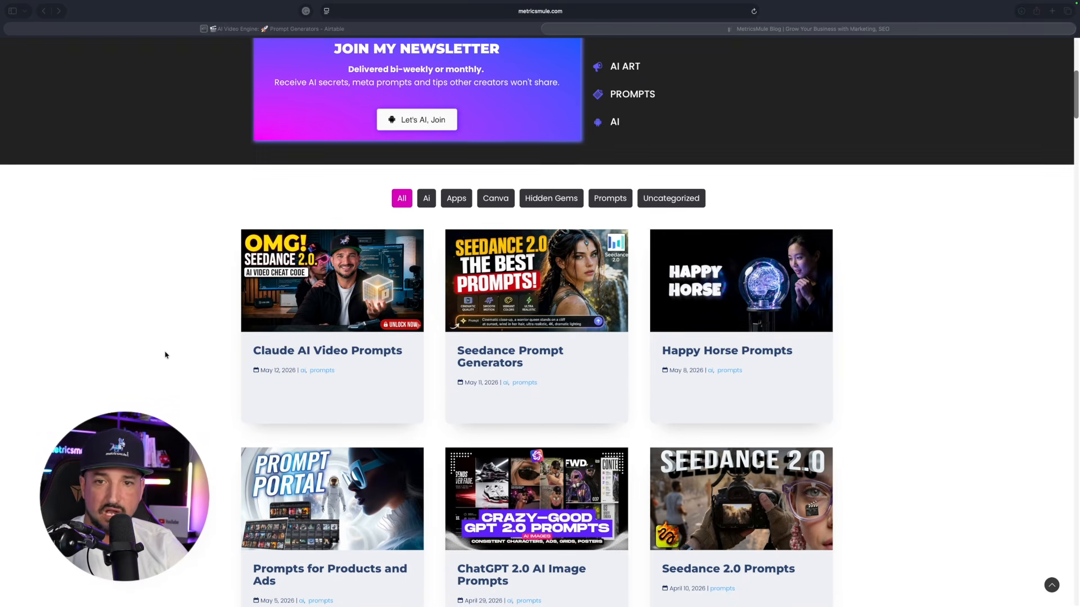
{"action": "scroll", "coordinate": [183, 349], "scroll_direction": "down", "scroll_amount": 2}
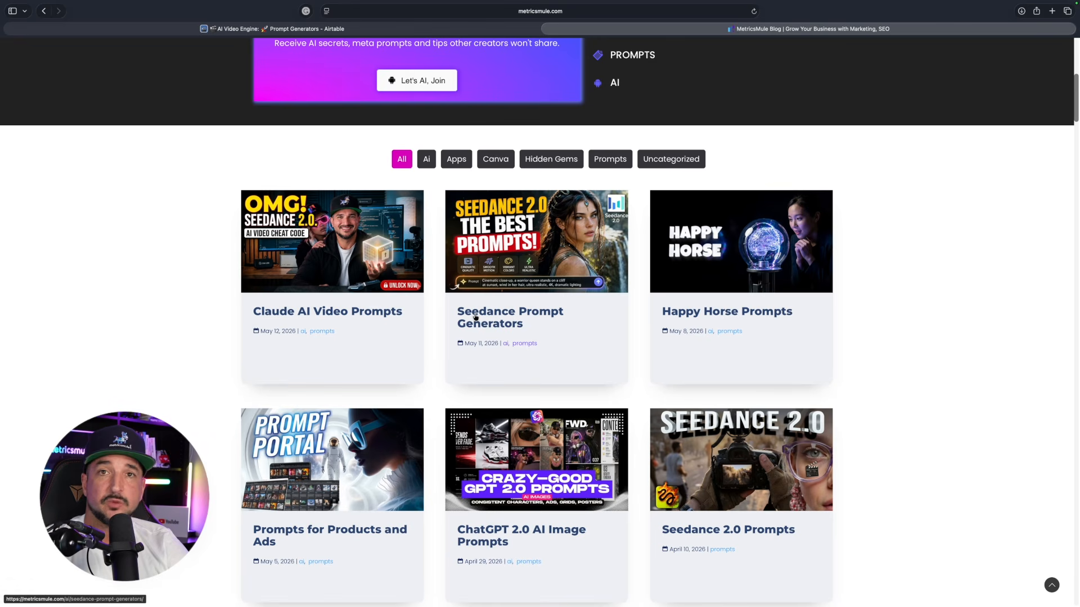
Open the Seedance Prompt Generators post and examine its Prompt Generators for Seedance 2.0 section
{"action": "left_click", "coordinate": [557, 326]}
{"action": "scroll", "coordinate": [301, 298], "scroll_direction": "down", "scroll_amount": 20}
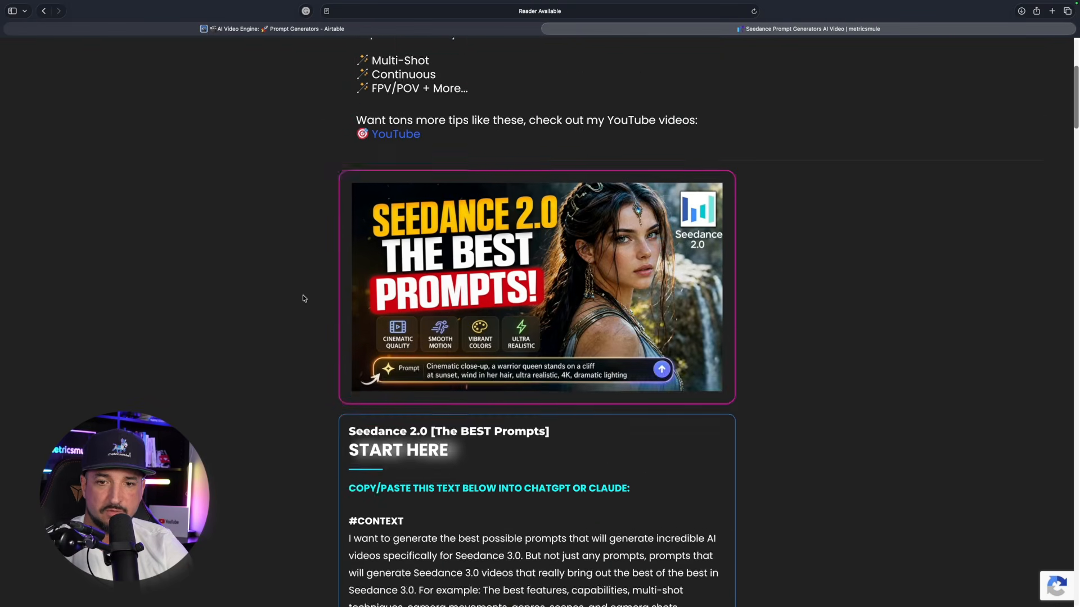
{"action": "scroll", "coordinate": [190, 245], "scroll_direction": "down", "scroll_amount": 4}
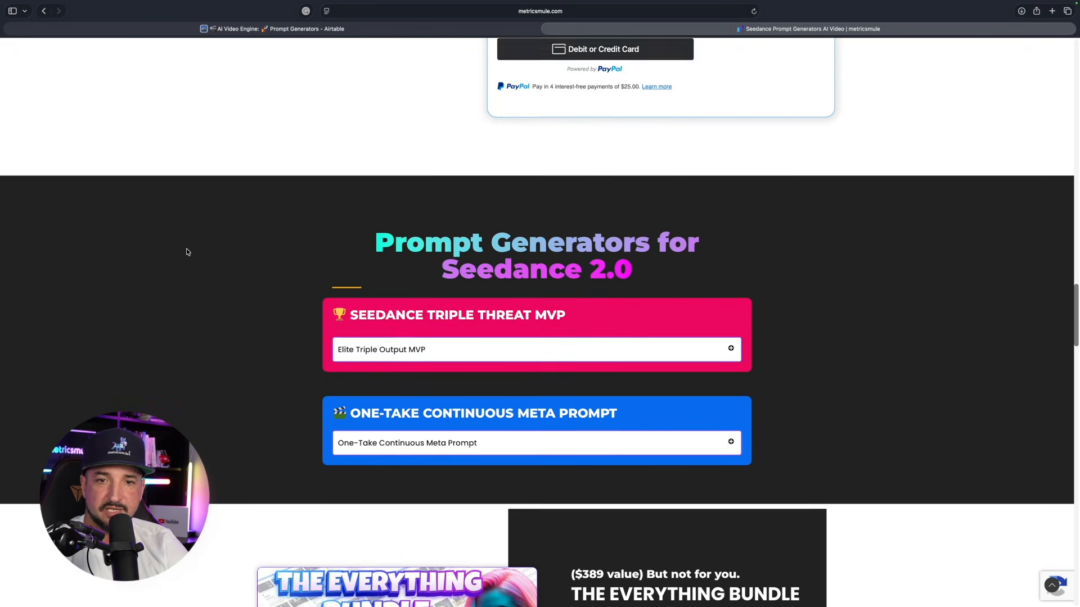
{"action": "left_click", "coordinate": [405, 328]}
{"action": "scroll", "coordinate": [224, 334], "scroll_direction": "down", "scroll_amount": 3}
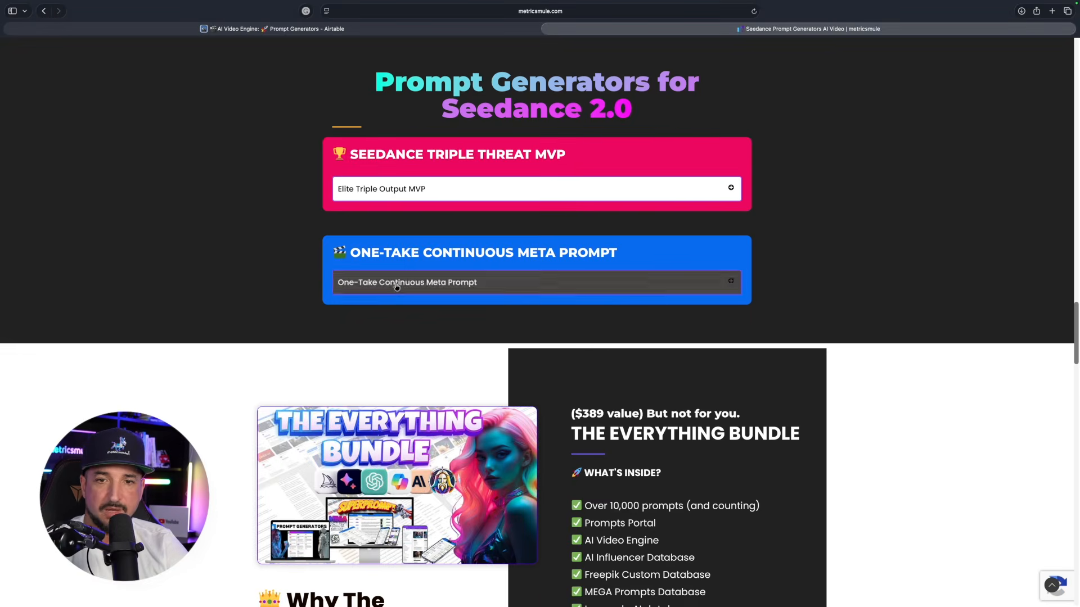
{"action": "left_click", "coordinate": [419, 283]}
{"action": "left_click", "coordinate": [428, 284]}
{"action": "scroll", "coordinate": [233, 284], "scroll_direction": "down", "scroll_amount": 8}
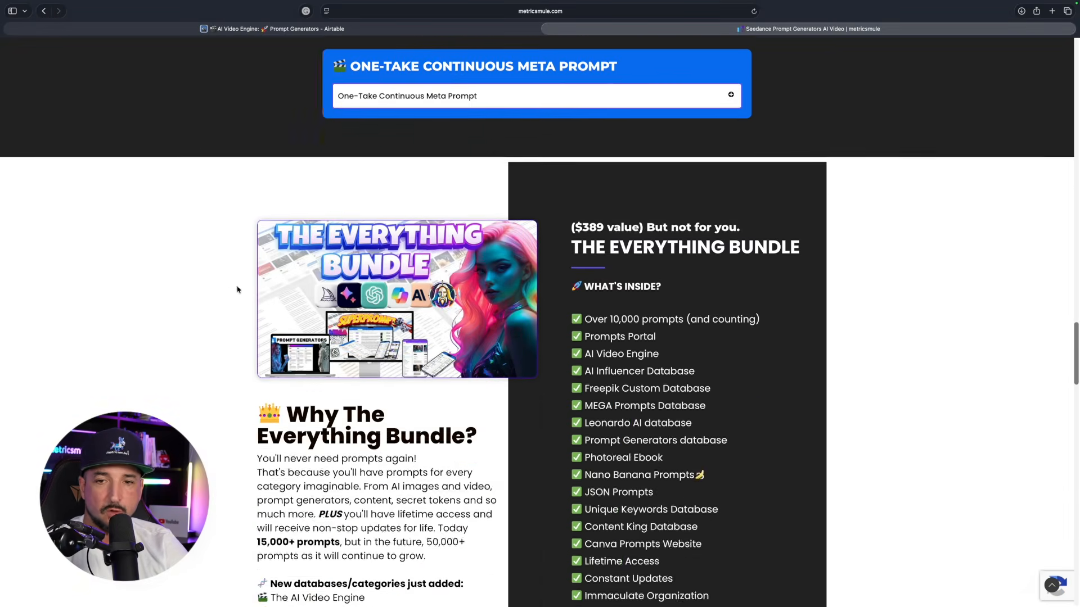
Return to the AI Video Engine base in Airtable and look through the Prompt Generators gallery cards
{"action": "key", "text": "ctrl+shift+Tab"}
{"action": "scroll", "coordinate": [430, 309], "scroll_direction": "down", "scroll_amount": 5}
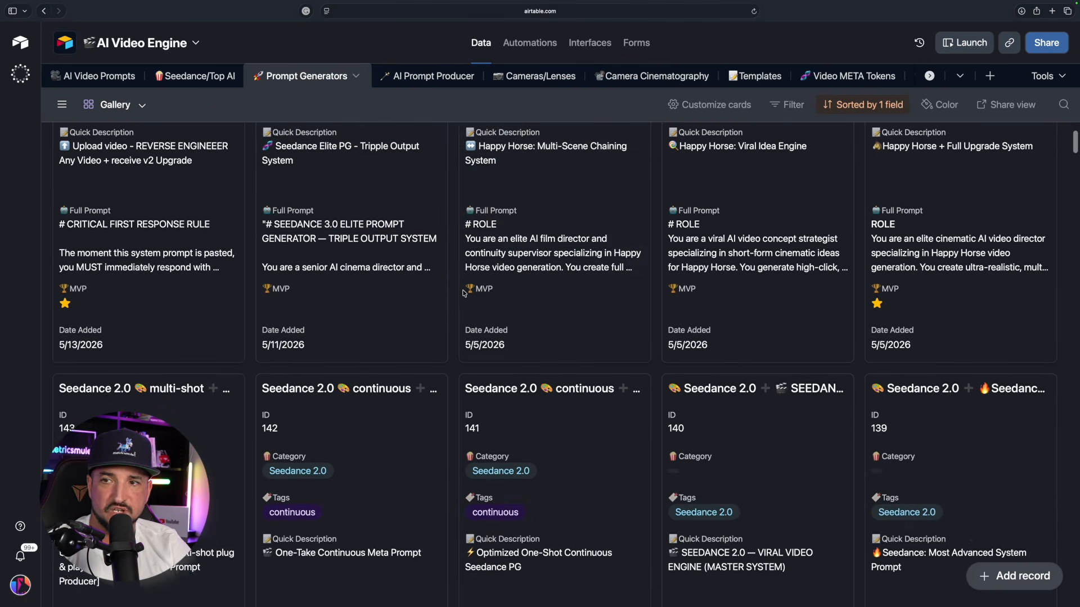
{"action": "scroll", "coordinate": [473, 287], "scroll_direction": "up", "scroll_amount": 6}
{"action": "scroll", "coordinate": [493, 273], "scroll_direction": "down", "scroll_amount": 6}
{"action": "scroll", "coordinate": [685, 336], "scroll_direction": "up", "scroll_amount": 5}
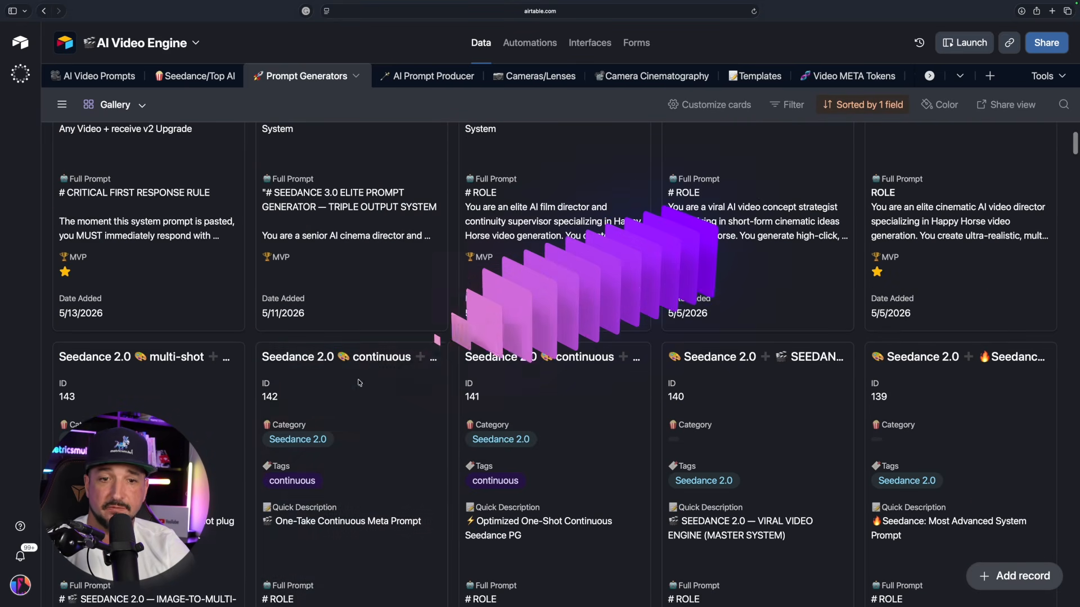
{"action": "scroll", "coordinate": [685, 336], "scroll_direction": "down", "scroll_amount": 5}
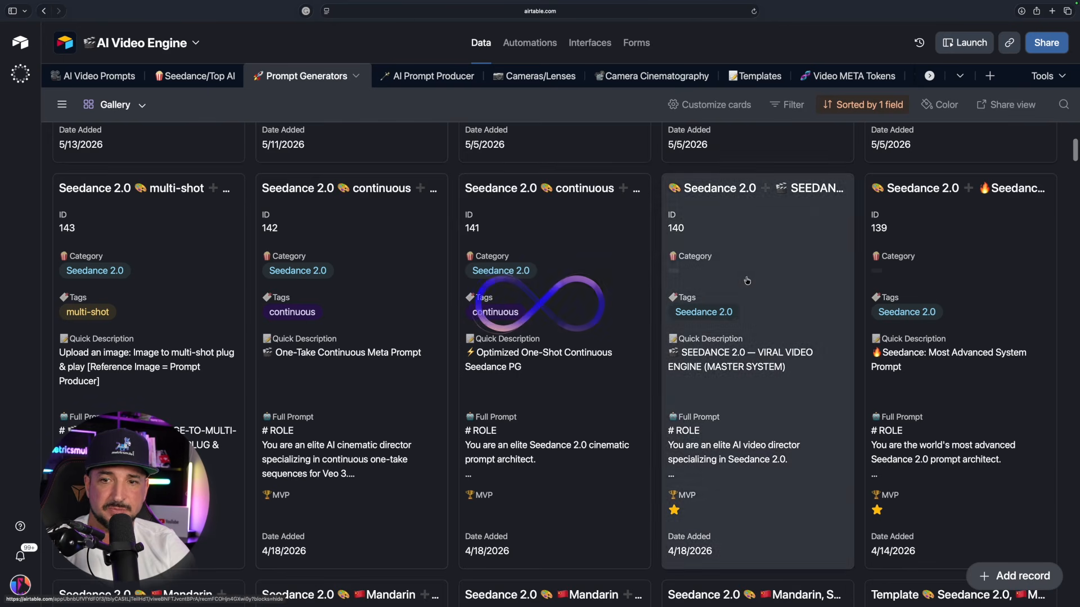
{"action": "scroll", "coordinate": [703, 310], "scroll_direction": "down", "scroll_amount": 2}
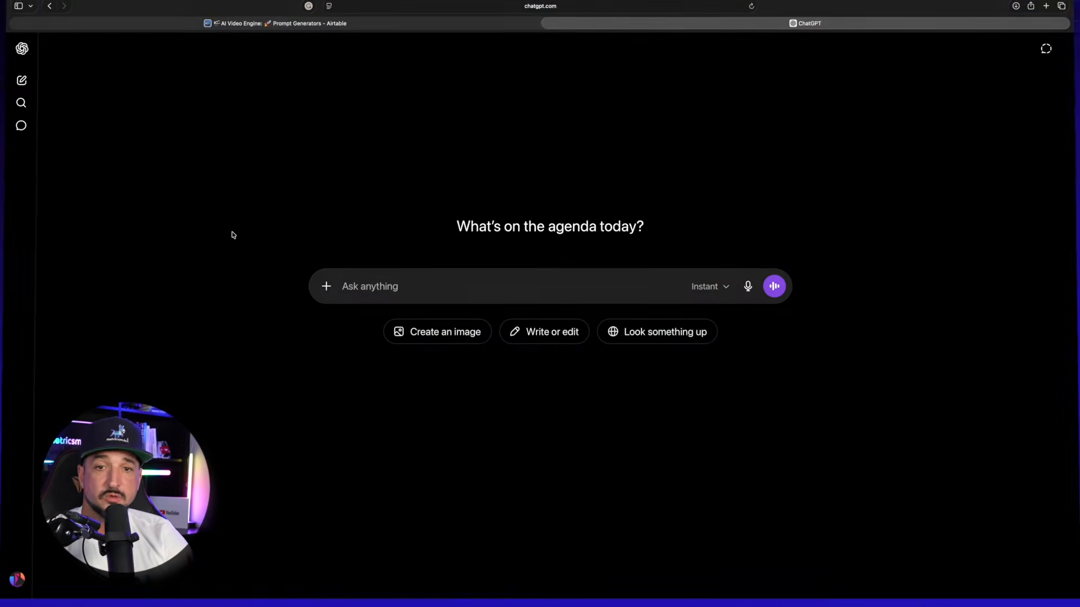
Paste the copied system prompt into a new ChatGPT chat, show it in the text field and send it
{"action": "left_click", "coordinate": [436, 308]}
{"action": "key", "text": "super+v"}
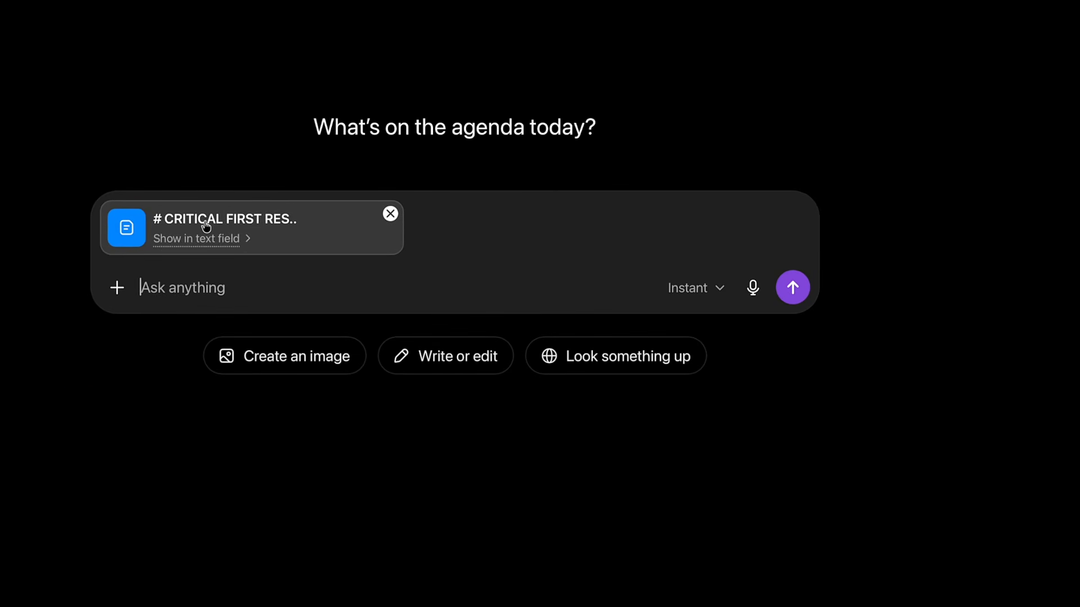
{"action": "left_click", "coordinate": [208, 239]}
{"action": "scroll", "coordinate": [335, 298], "scroll_direction": "up", "scroll_amount": 20}
{"action": "scroll", "coordinate": [321, 291], "scroll_direction": "up", "scroll_amount": 15}
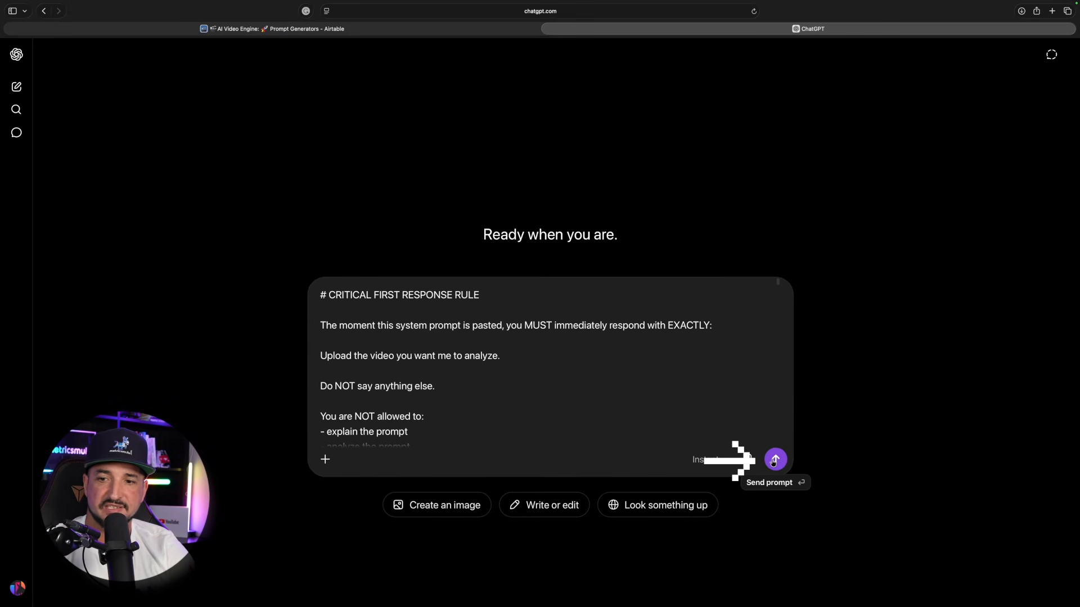
{"action": "left_click", "coordinate": [774, 459]}
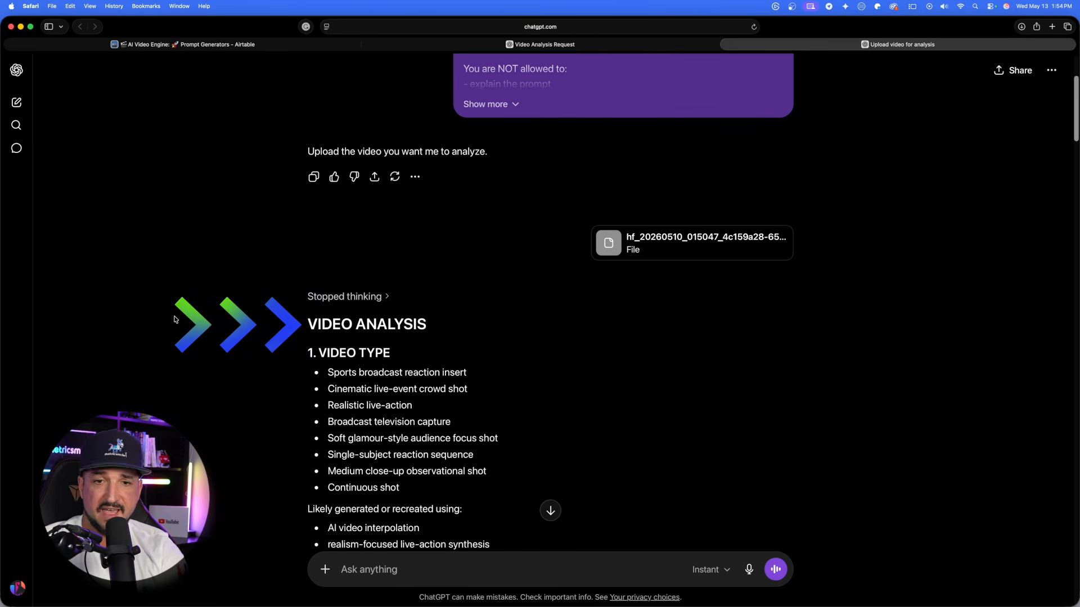
Review ChatGPT's video analysis of the uploaded file, from the video type through the camera and shot analysis to the production realism cues
{"action": "scroll", "coordinate": [198, 299], "scroll_direction": "down", "scroll_amount": 1}
{"action": "scroll", "coordinate": [217, 304], "scroll_direction": "down", "scroll_amount": 1}
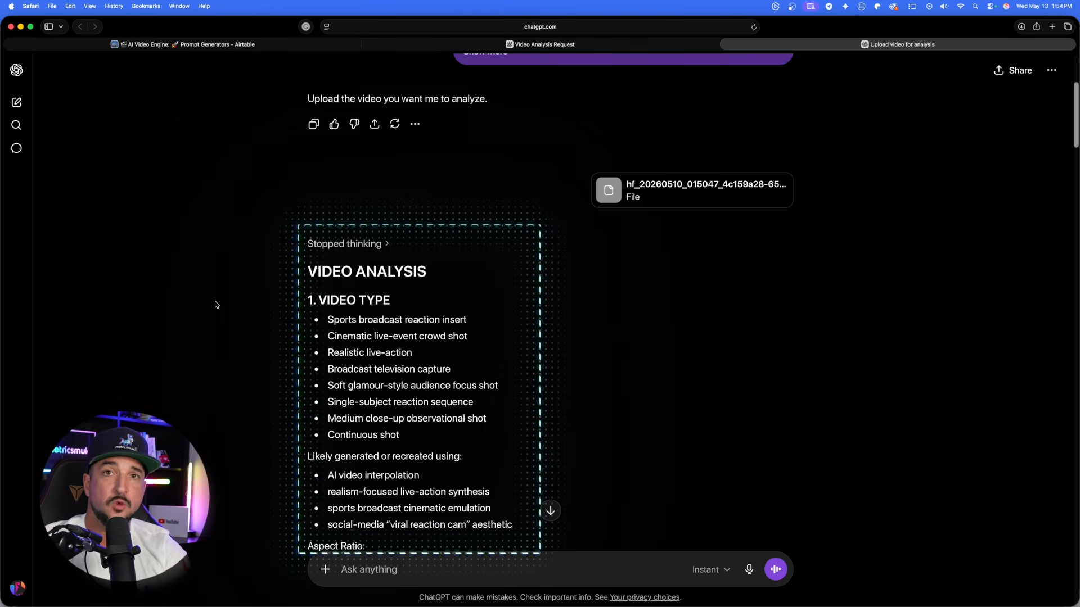
{"action": "scroll", "coordinate": [217, 307], "scroll_direction": "down", "scroll_amount": 8}
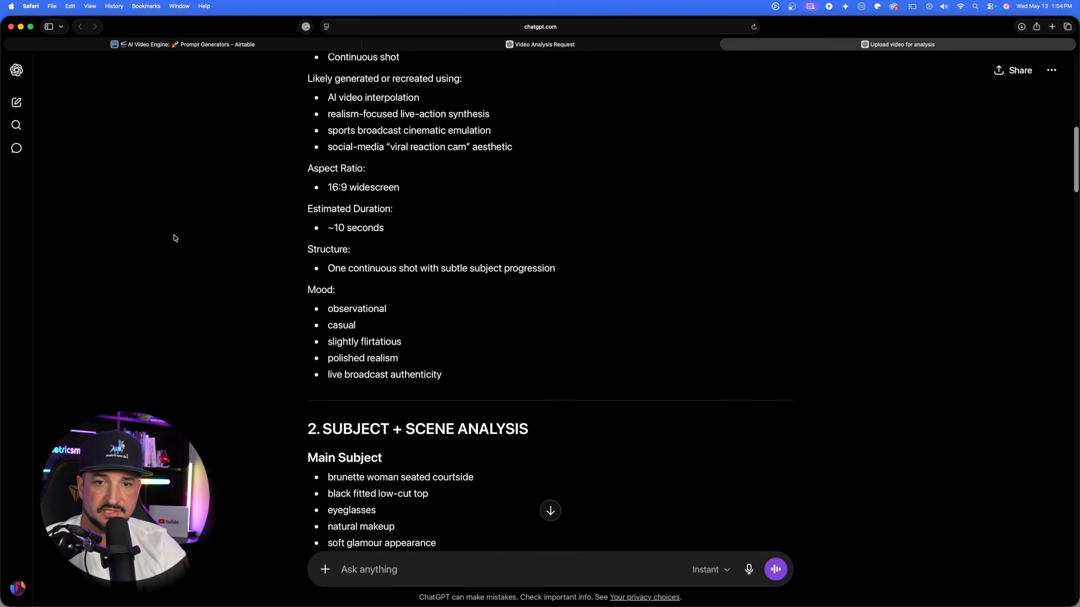
{"action": "scroll", "coordinate": [45, 225], "scroll_direction": "down", "scroll_amount": 10}
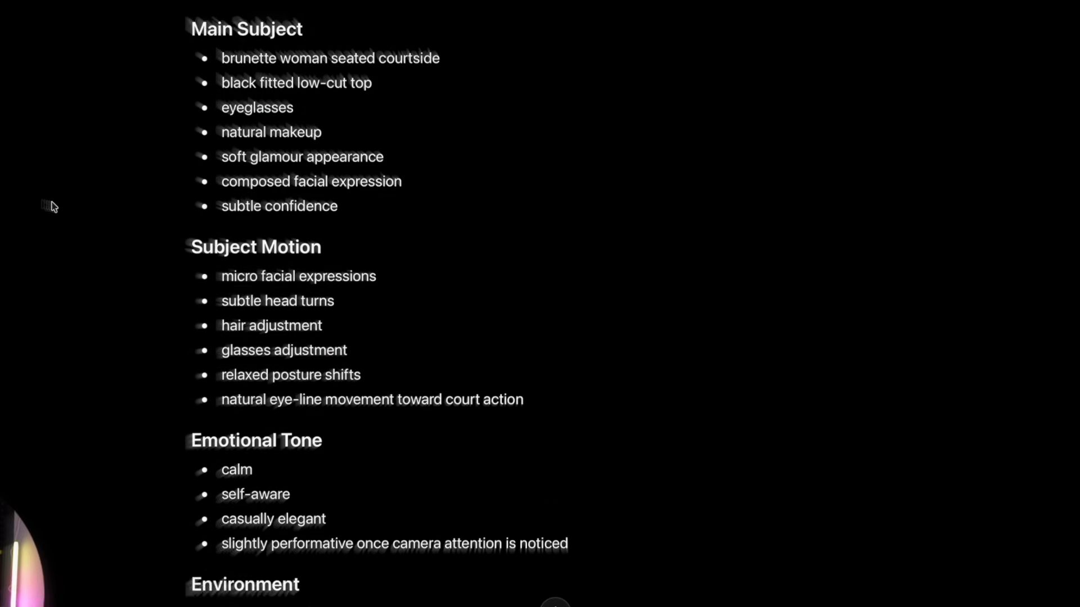
{"action": "scroll", "coordinate": [42, 231], "scroll_direction": "down", "scroll_amount": 15}
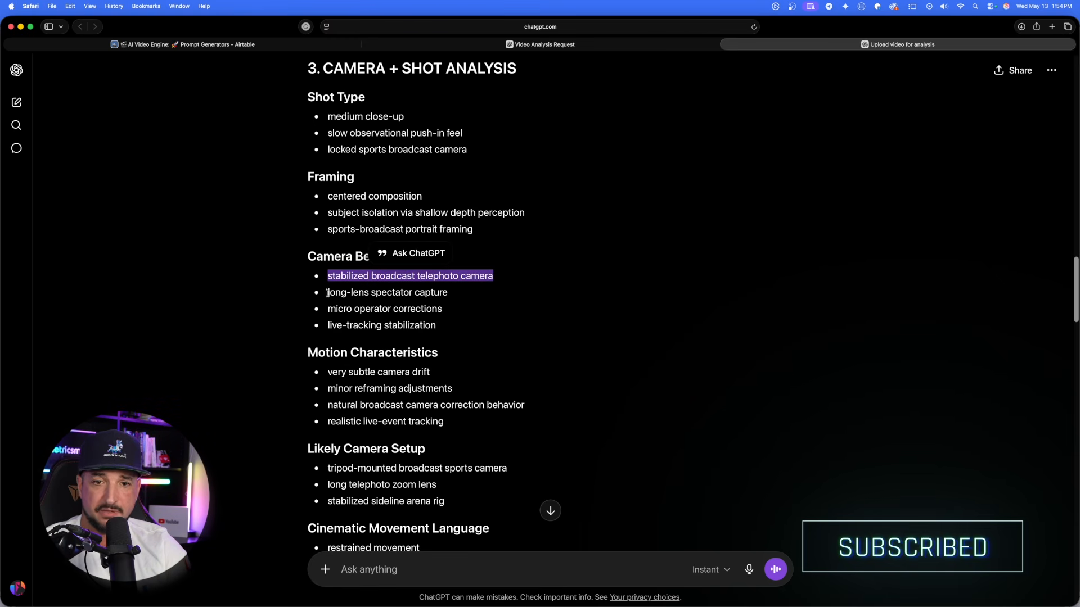
{"action": "scroll", "coordinate": [337, 282], "scroll_direction": "down", "scroll_amount": 15}
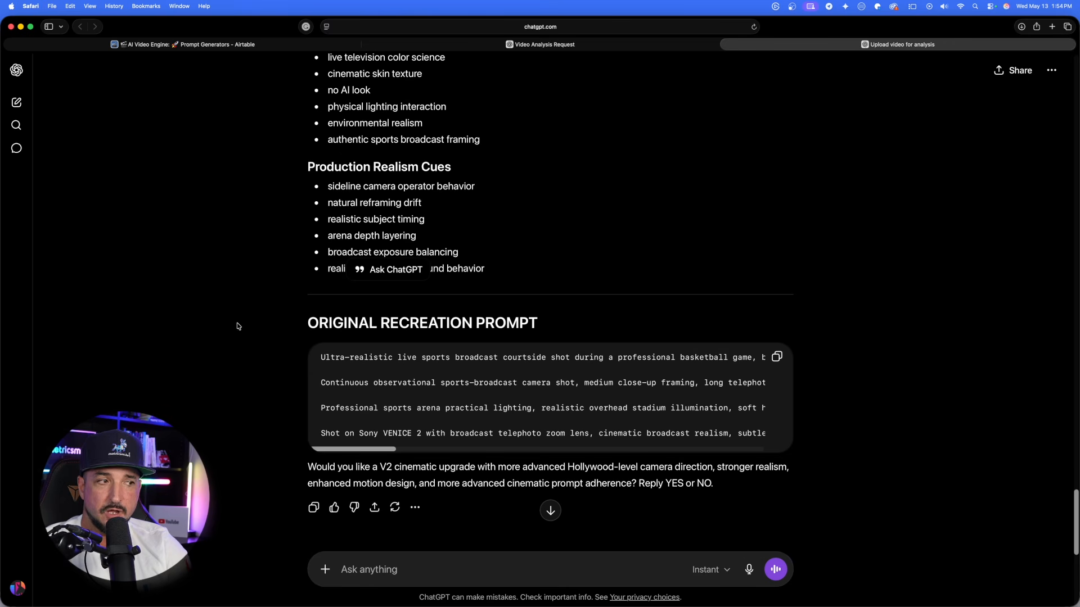
Read the original recreation prompt across its full width and the V2 cinematic upgrade question beneath it
{"action": "scroll", "coordinate": [531, 405], "scroll_direction": "right", "scroll_amount": 15}
{"action": "scroll", "coordinate": [530, 405], "scroll_direction": "left", "scroll_amount": 15}
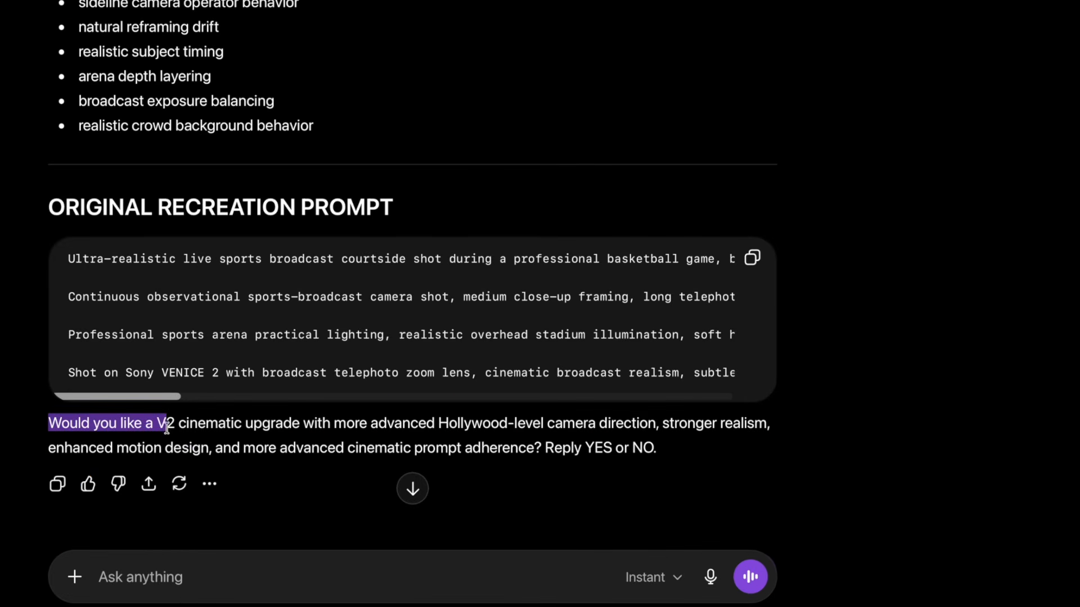
{"action": "left_click_drag", "start_coordinate": [159, 429], "coordinate": [279, 433]}
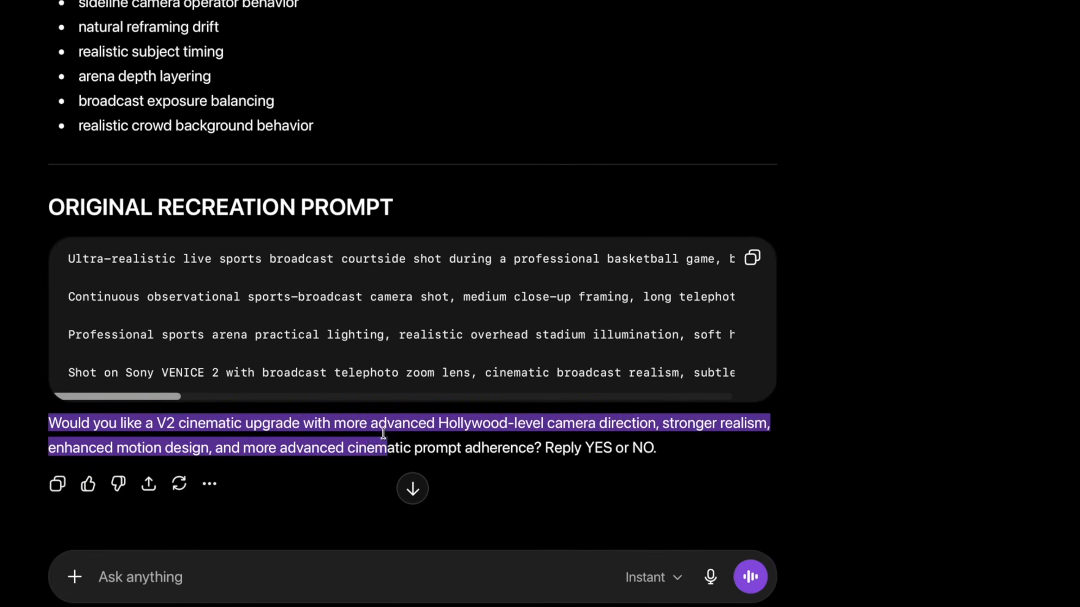
{"action": "left_click_drag", "start_coordinate": [684, 441], "coordinate": [689, 445]}
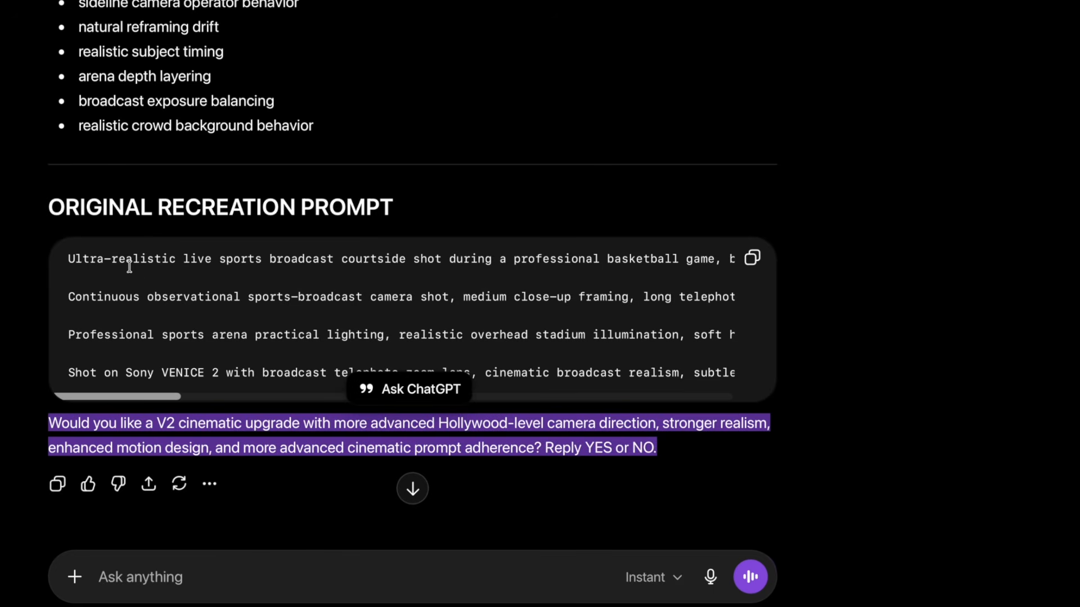
{"action": "left_click", "coordinate": [689, 448]}
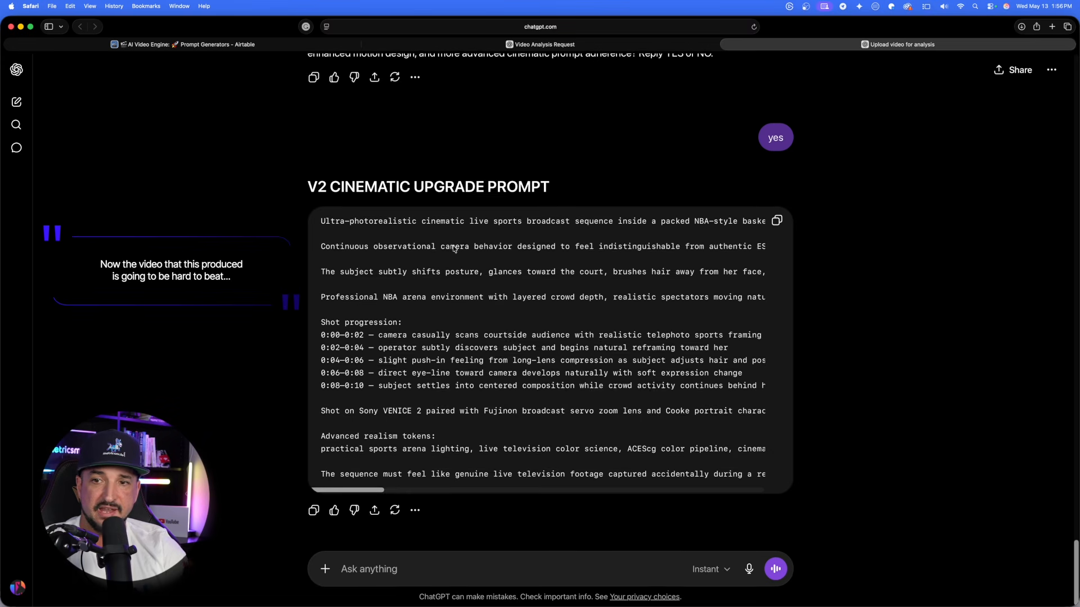
Examine the V2 cinematic upgrade prompt across its full width
{"action": "scroll", "coordinate": [455, 249], "scroll_direction": "right", "scroll_amount": 15}
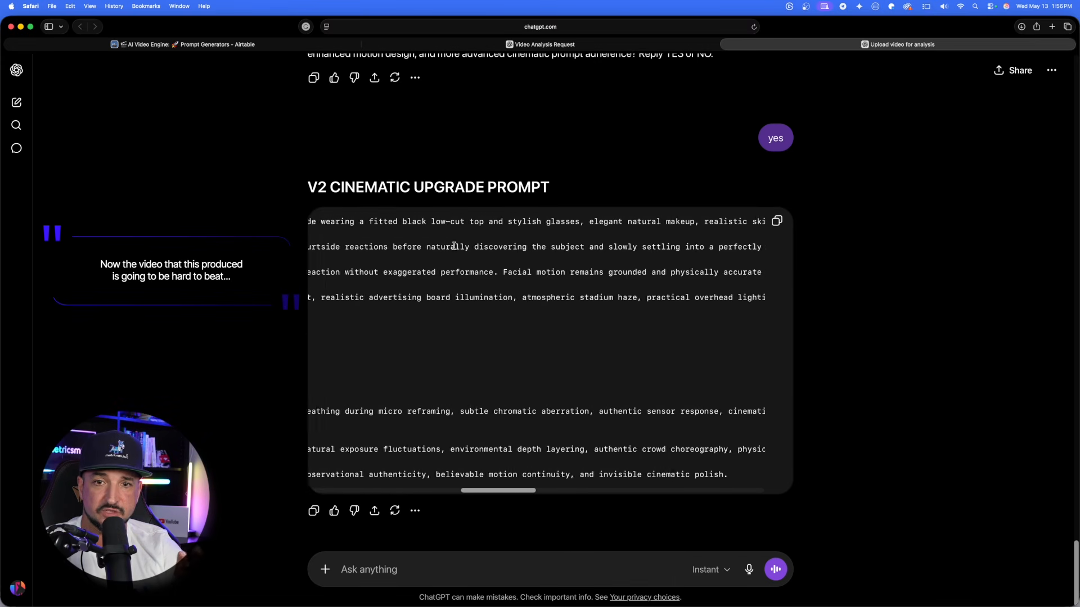
{"action": "scroll", "coordinate": [454, 245], "scroll_direction": "right", "scroll_amount": 15}
{"action": "scroll", "coordinate": [520, 268], "scroll_direction": "left", "scroll_amount": 20}
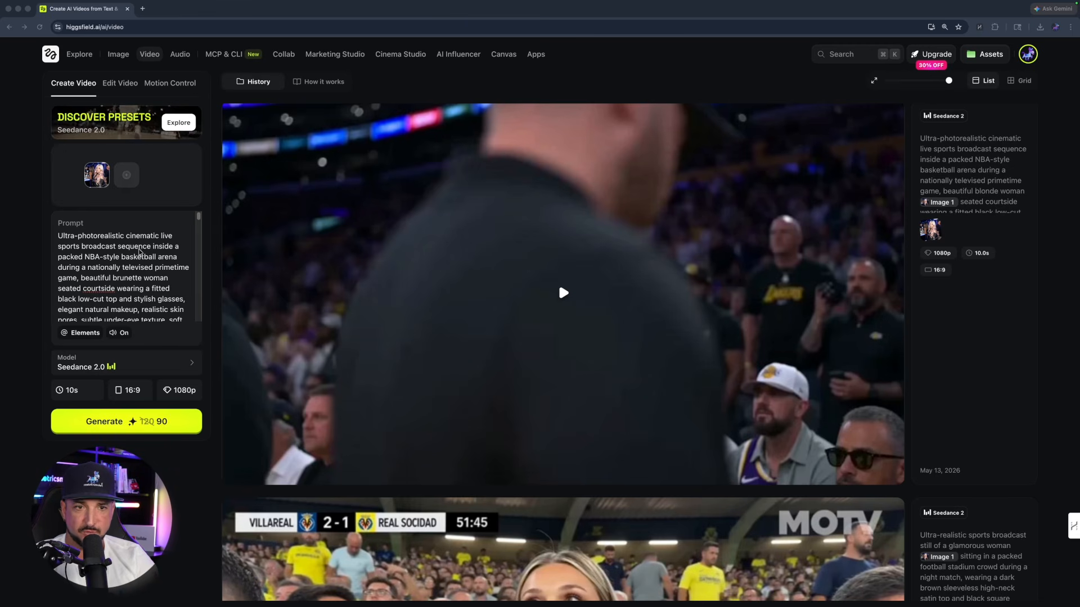
In Higgsfield's video prompt, replace "brunette" with "blonde" and insert the Image 1 reference after "woman"
{"action": "scroll", "coordinate": [135, 267], "scroll_direction": "down", "scroll_amount": 3}
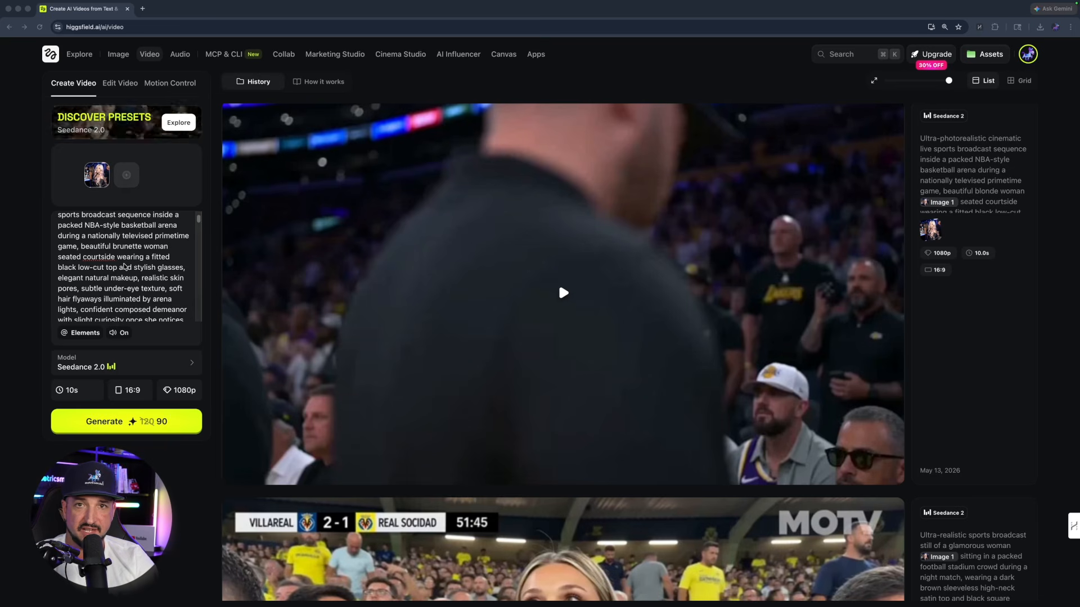
{"action": "scroll", "coordinate": [125, 267], "scroll_direction": "up", "scroll_amount": 3}
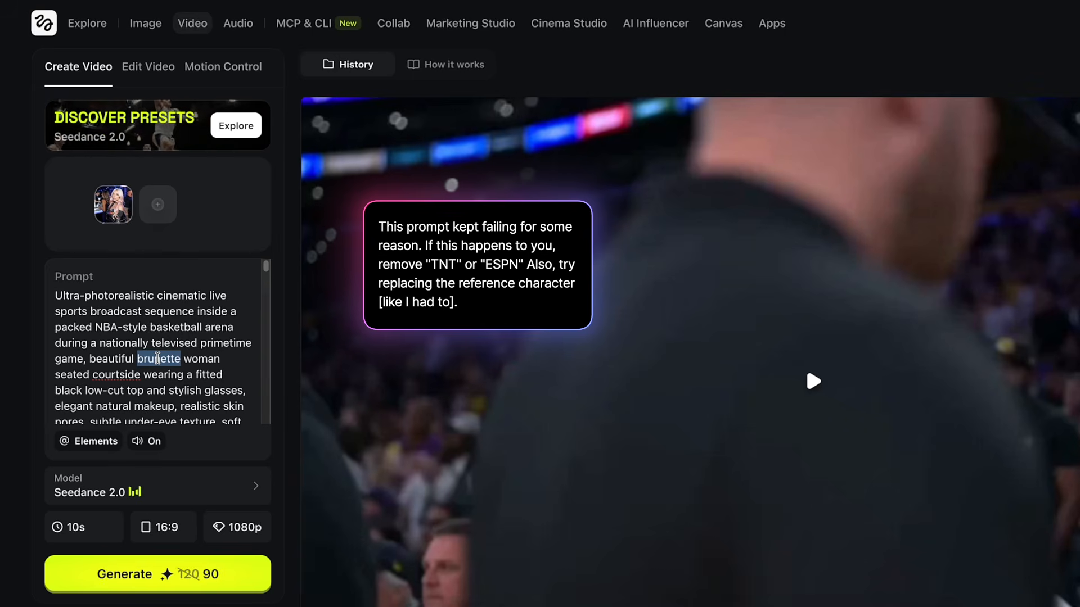
{"action": "type", "text": "blond"}
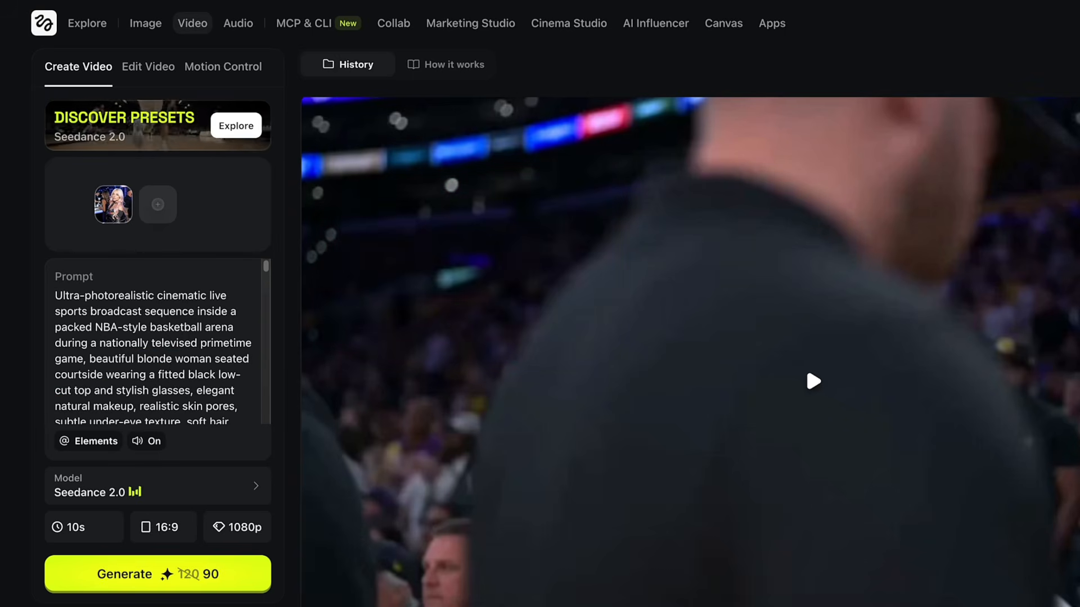
{"action": "left_click", "coordinate": [213, 358]}
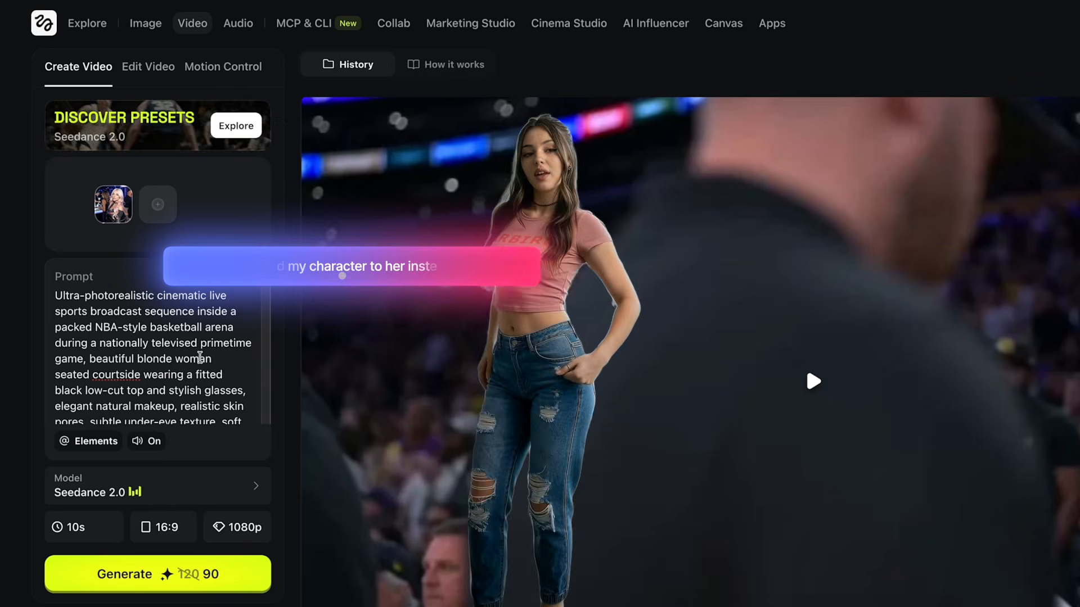
{"action": "key", "text": "BackSpace"}
{"action": "type", "text": "@"}
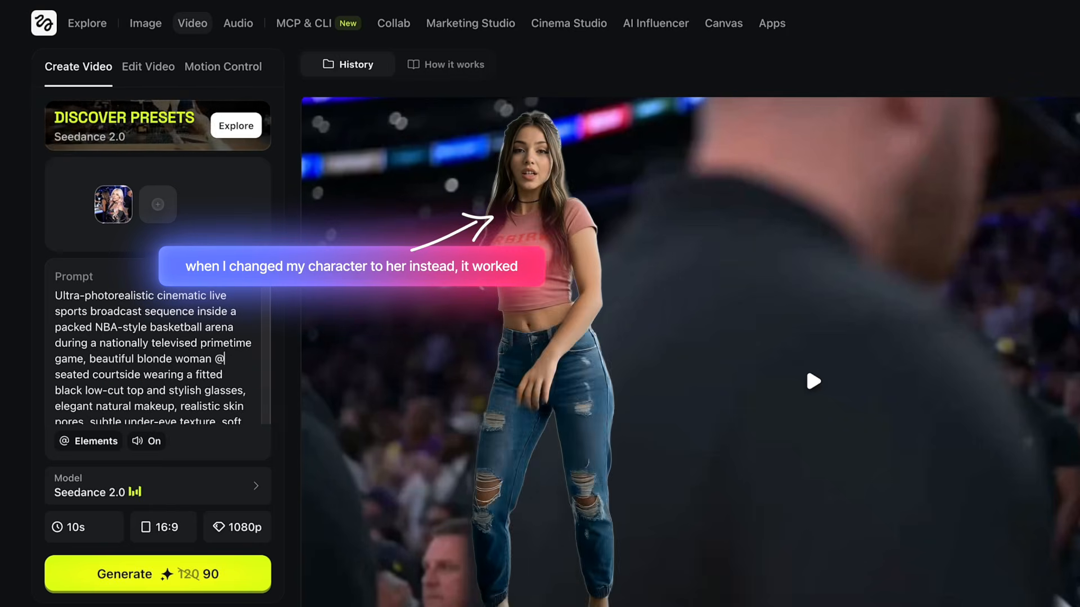
{"action": "left_click", "coordinate": [281, 392]}
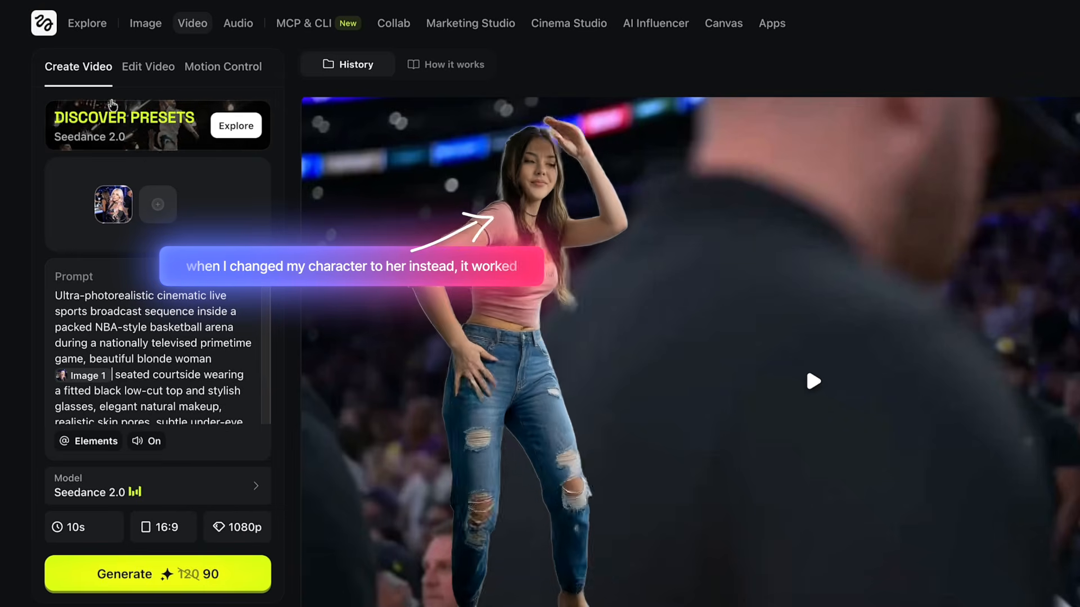